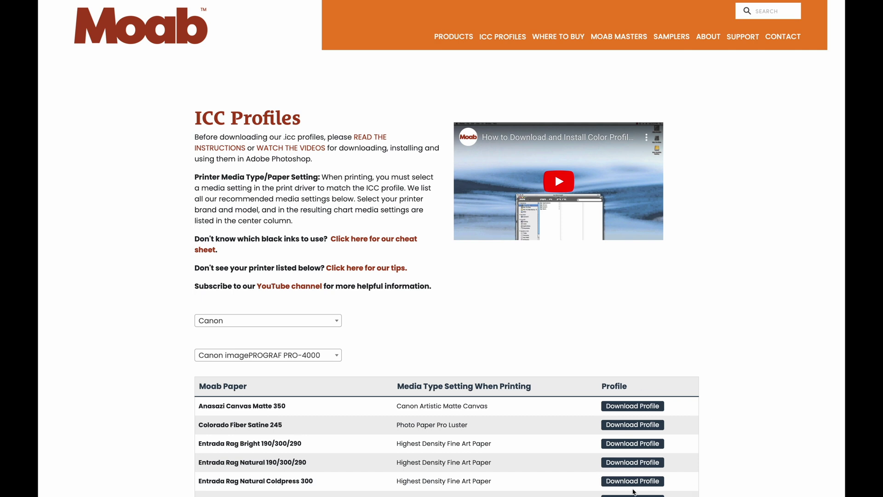
- Save the Entrada Rag Natural Coldpress PRO-4000 .icc profile to Downloads without replacing the existing copy
click(620, 485)
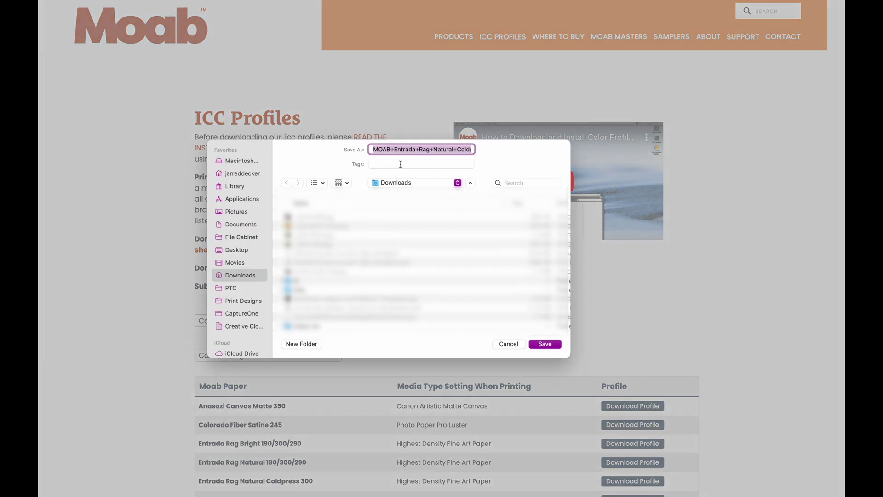
click(450, 148)
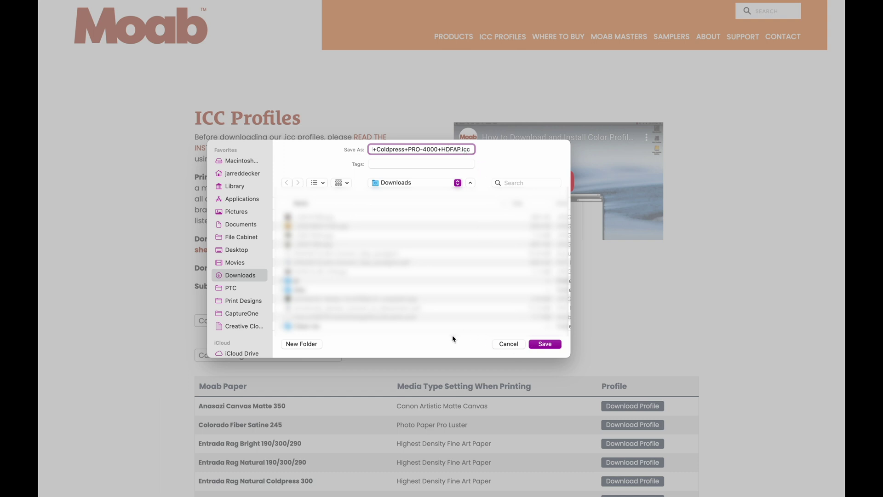
click(550, 346)
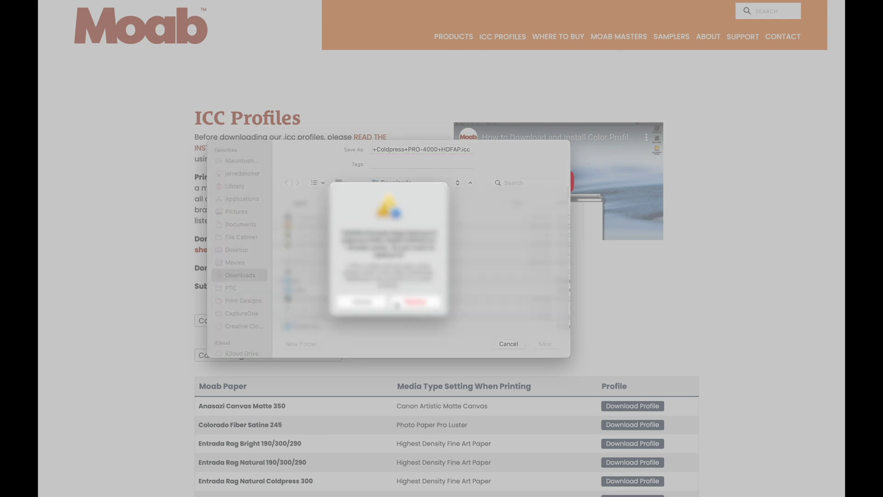
click(373, 304)
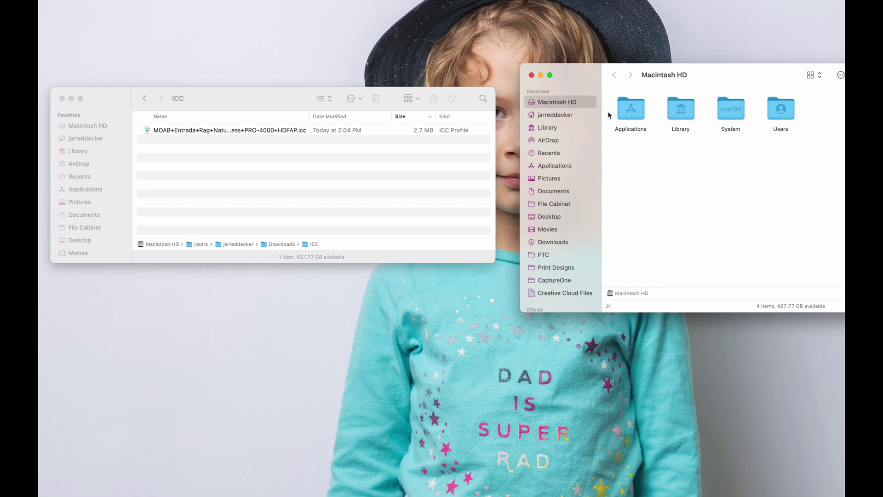
- Browse to Macintosh HD > Library > ColorSync > Profiles in list view, sorted by Name
double_click(676, 110)
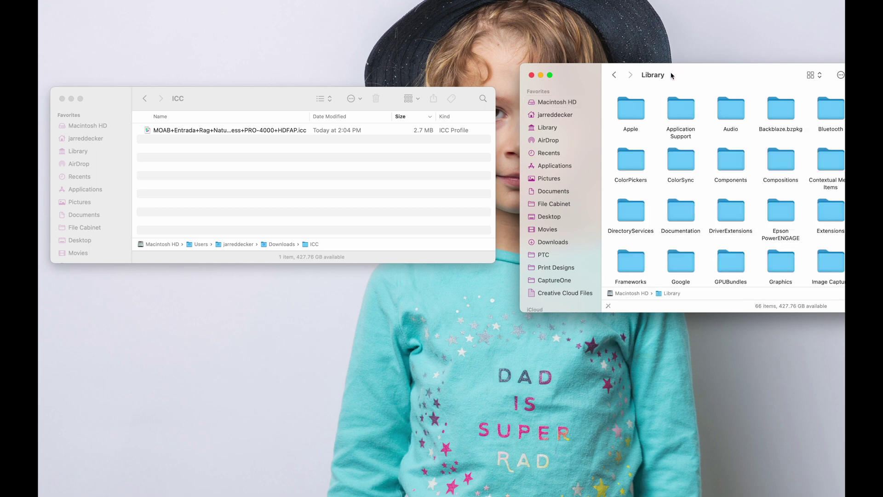
click(813, 75)
click(707, 121)
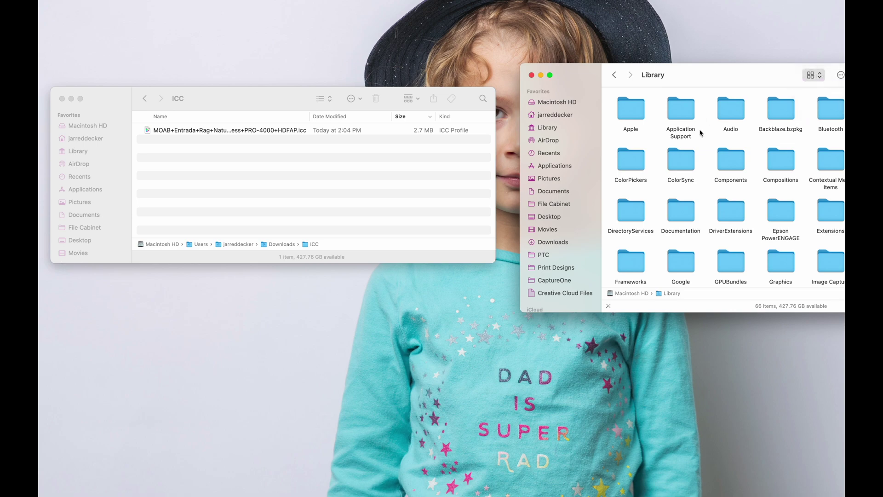
key(super+2)
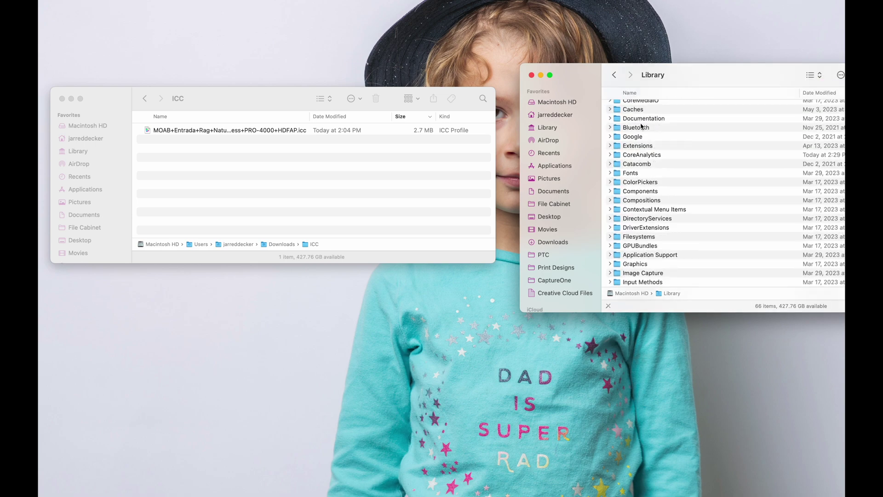
click(674, 94)
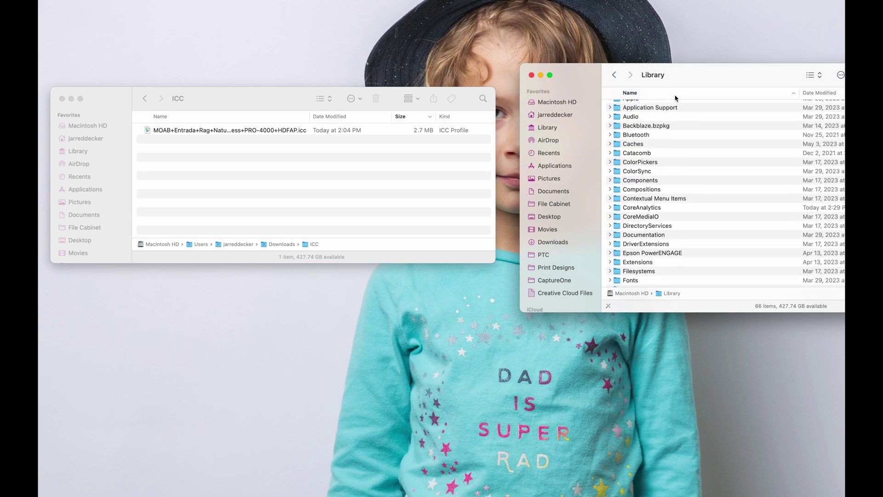
click(639, 173)
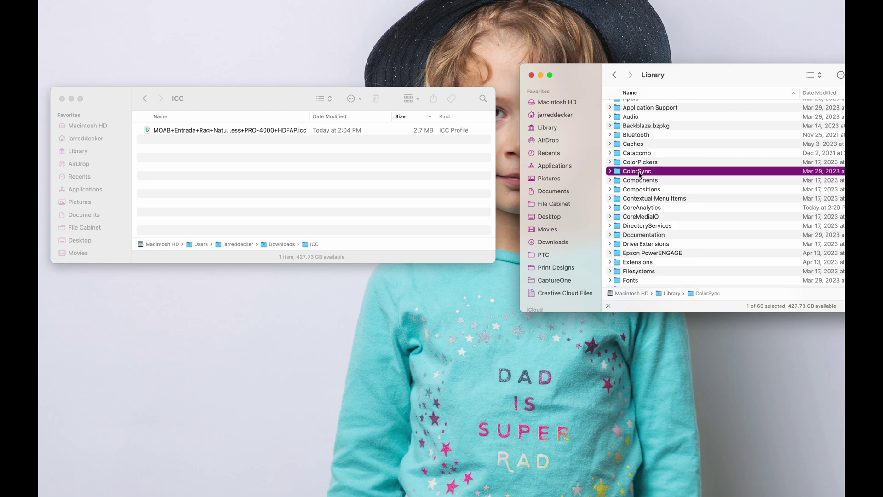
double_click(639, 173)
click(638, 108)
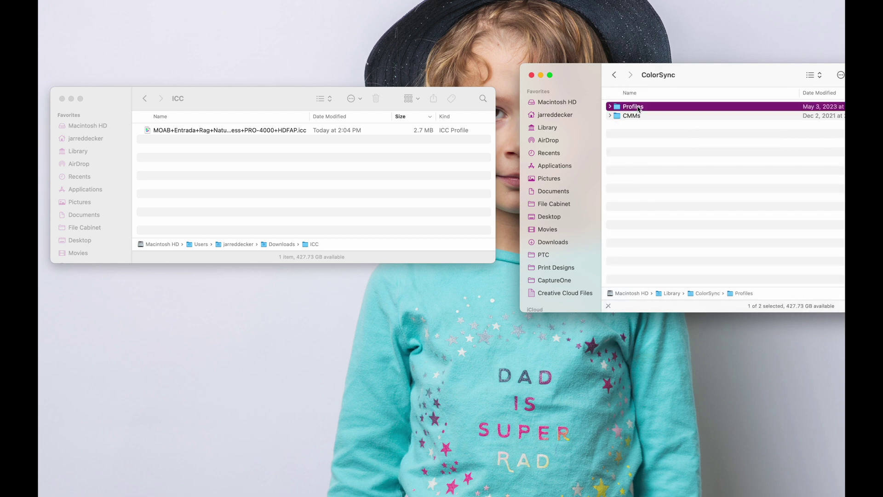
double_click(638, 109)
- Drag the downloaded ICC profile into Profiles and authorise the move with the admin password
drag(279, 132, 689, 153)
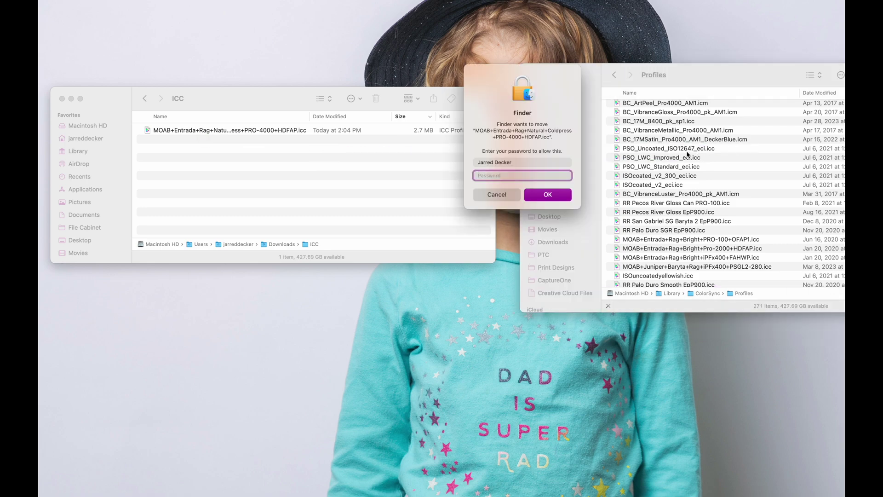
text(••••••)
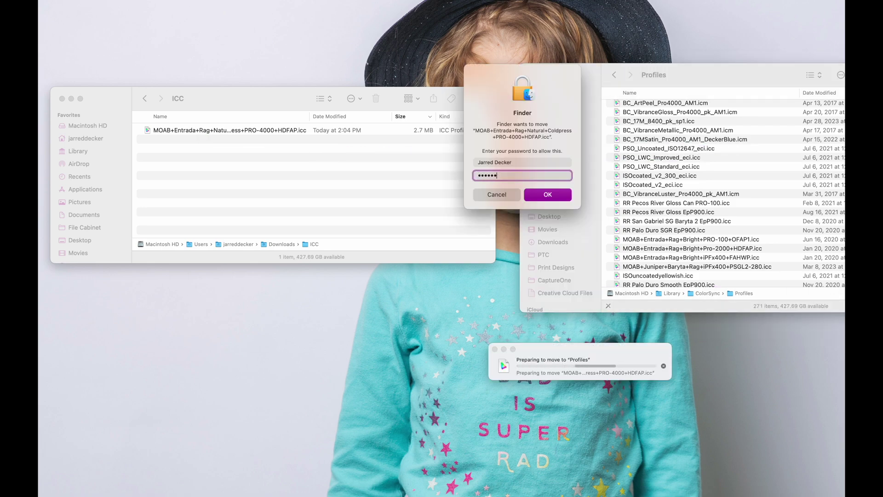
key(Return)
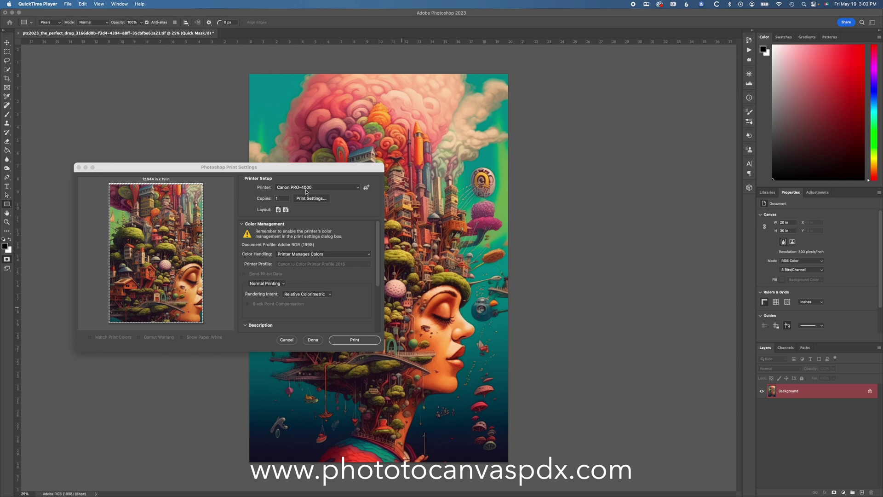
- In the printer driver's Color Matching, choose ColorSync with an Automatic profile and confirm
click(318, 201)
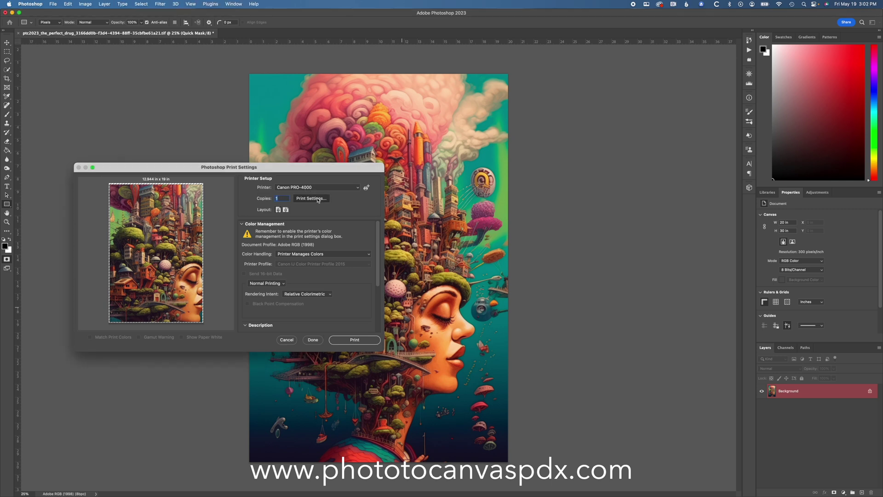
click(318, 201)
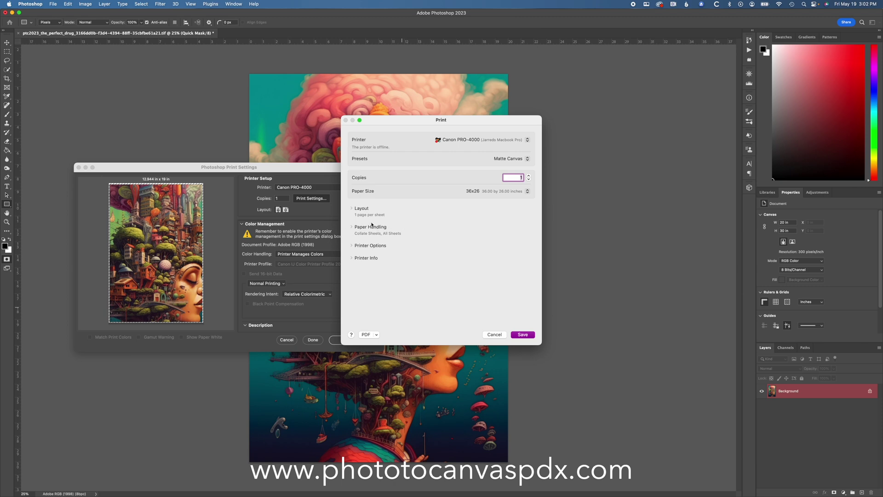
click(352, 245)
click(375, 255)
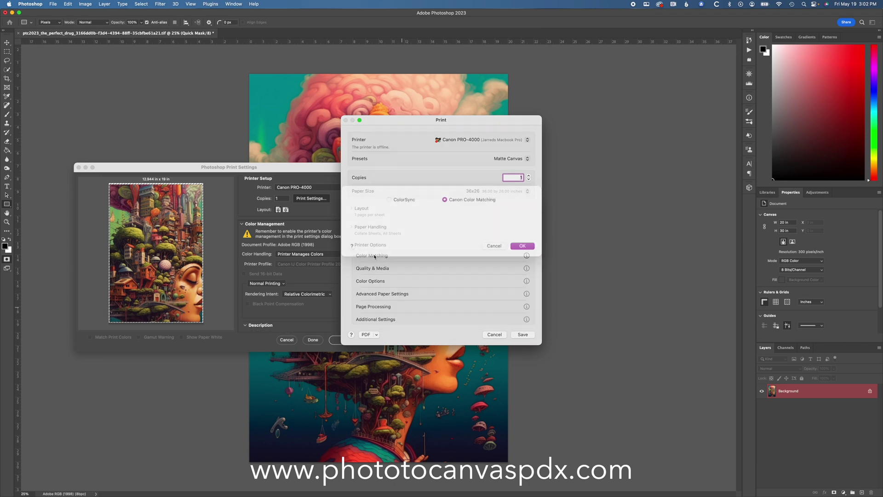
click(389, 208)
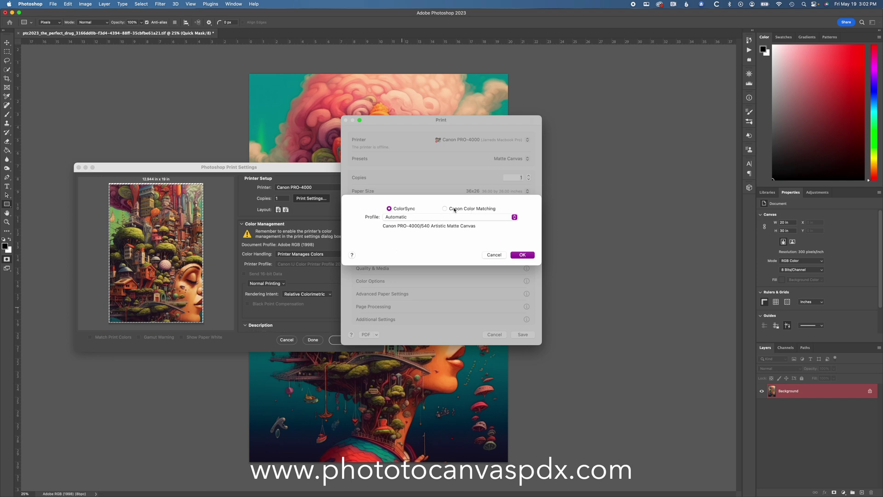
click(523, 255)
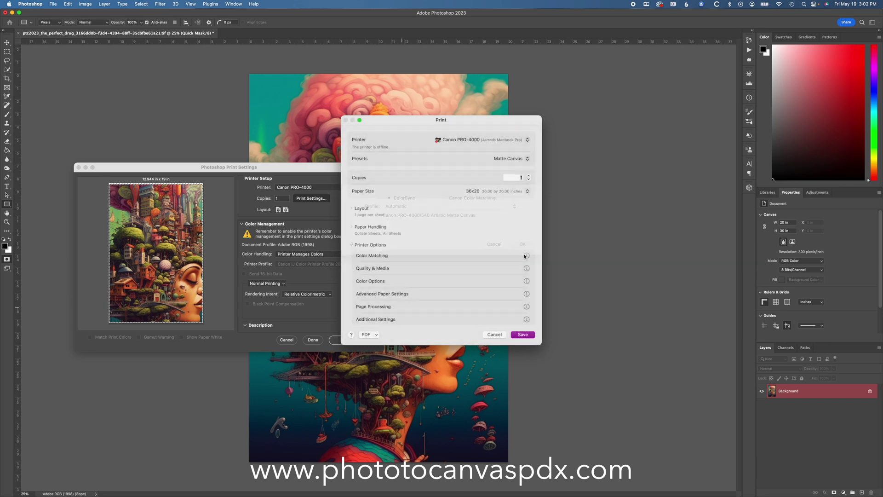
- Set Quality & Media type to Fine Art Papers > Highest Density Fine Art Paper and confirm
click(379, 269)
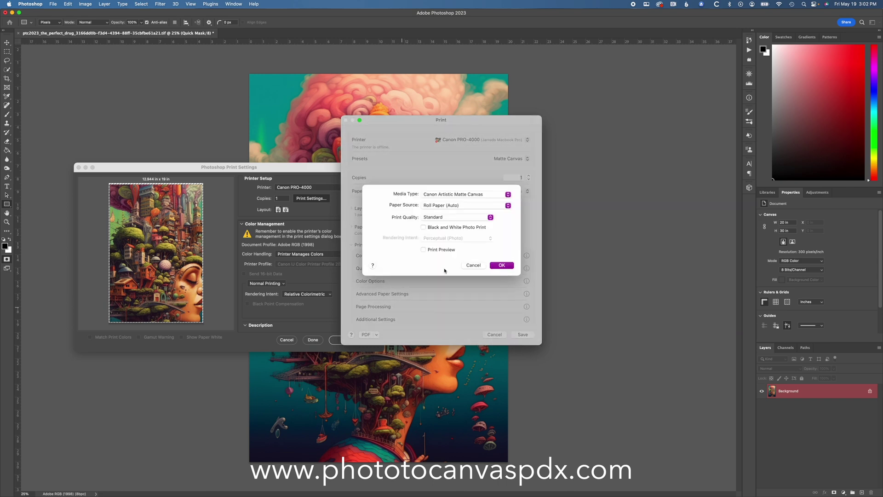
click(472, 195)
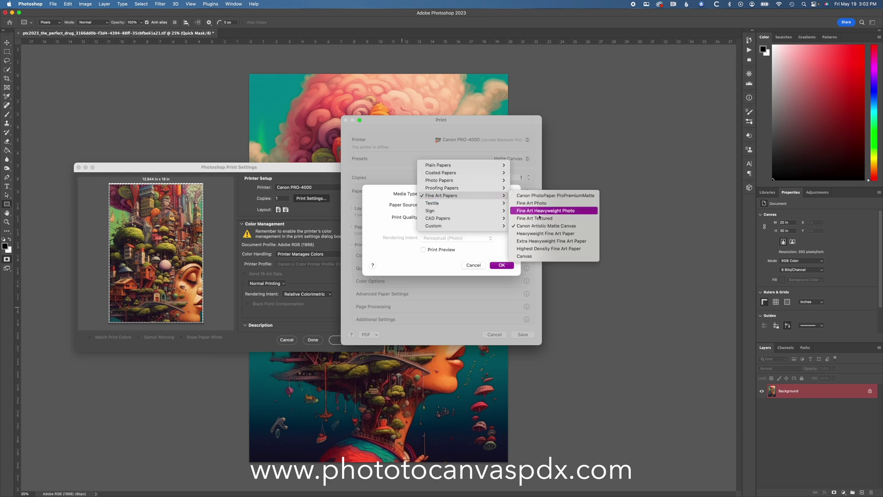
click(544, 250)
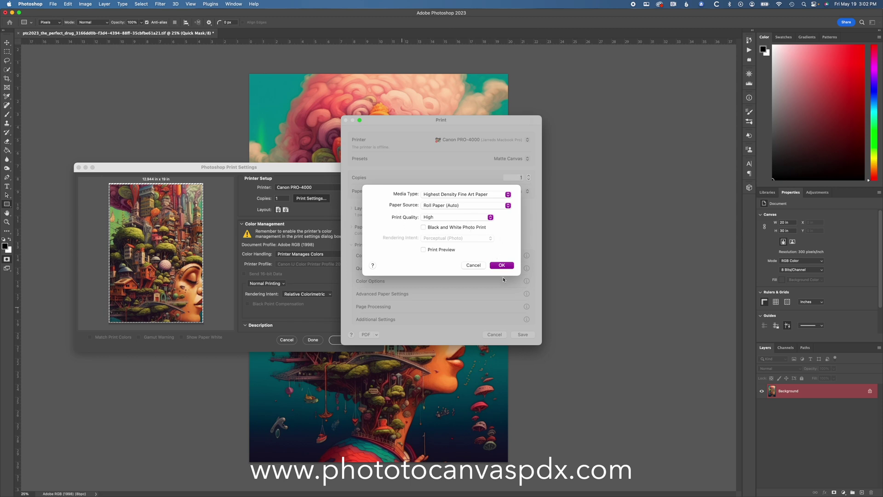
click(501, 266)
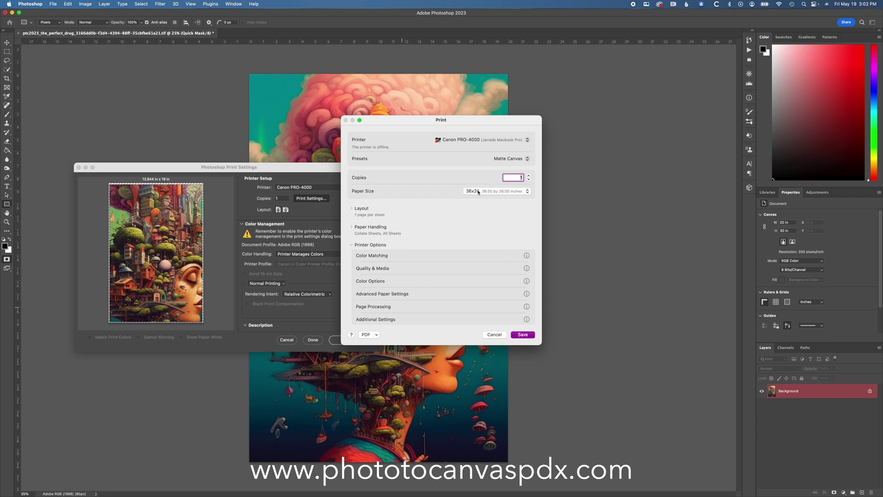
- Choose the 20x30 (1/2" border os) paper size and save the printer settings
click(497, 192)
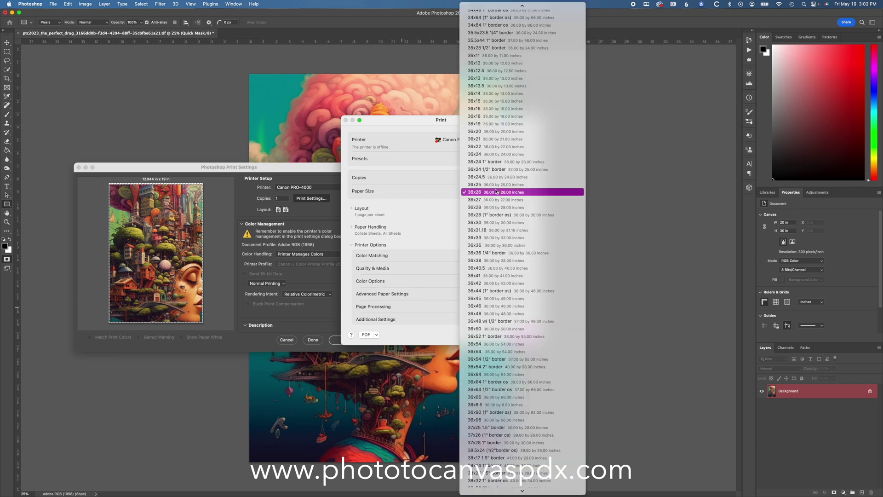
scroll(496, 191, up, 10)
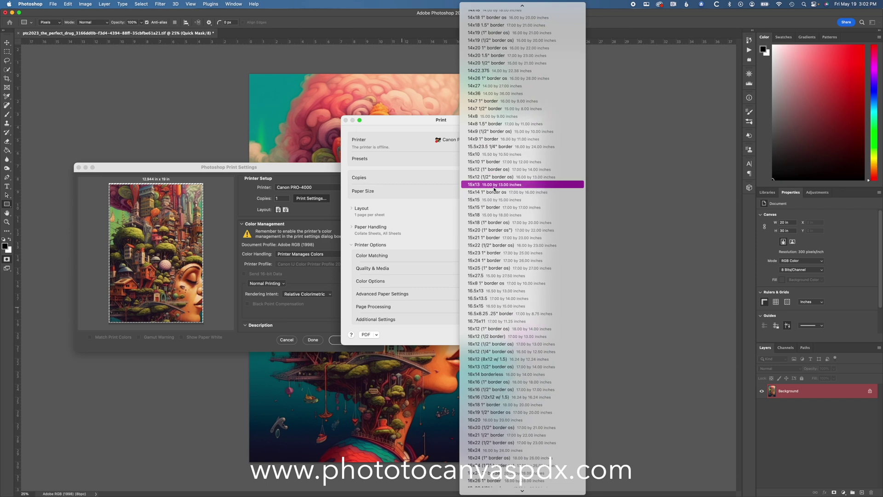
scroll(494, 188, down, 15)
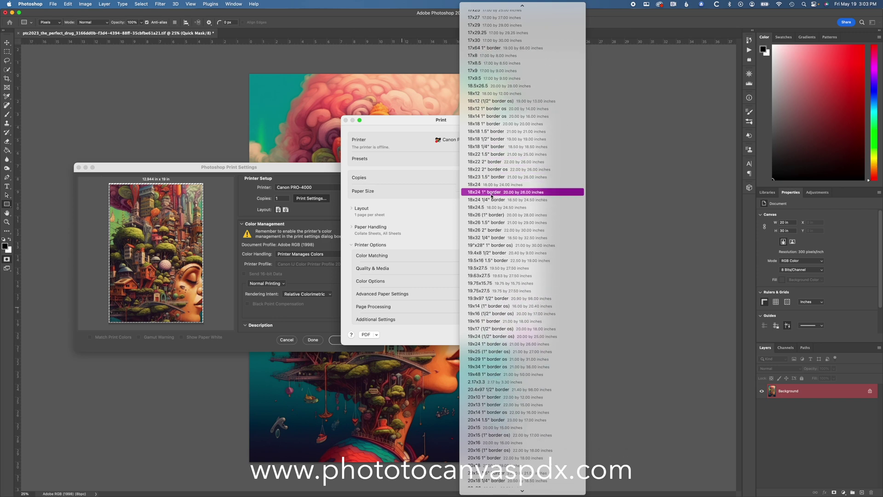
scroll(530, 432, down, 10)
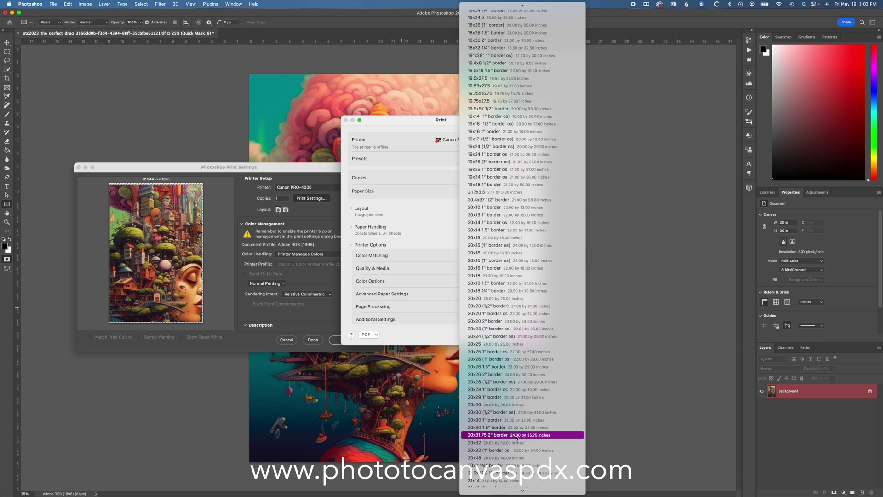
click(517, 412)
click(522, 334)
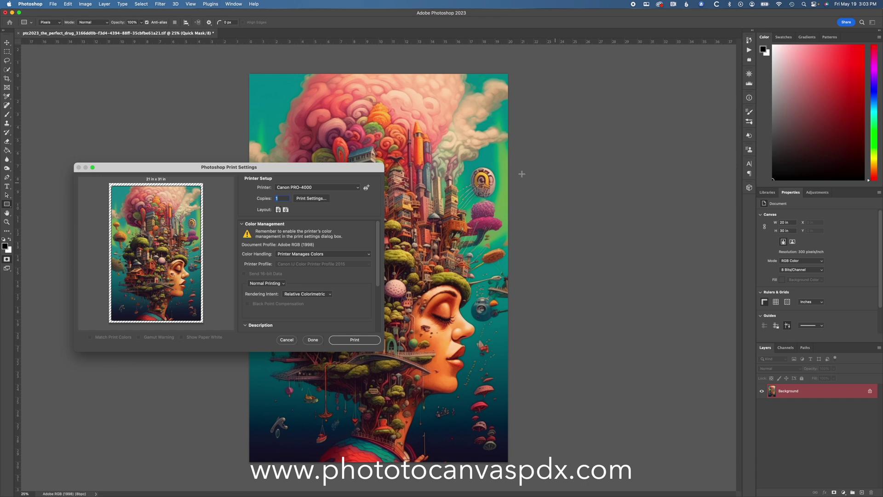
- Set Photoshop Manages Colors with printer profile MOAB Entrada Rag Natural Coldpress PRO-4000 HDFAP.icc
click(357, 255)
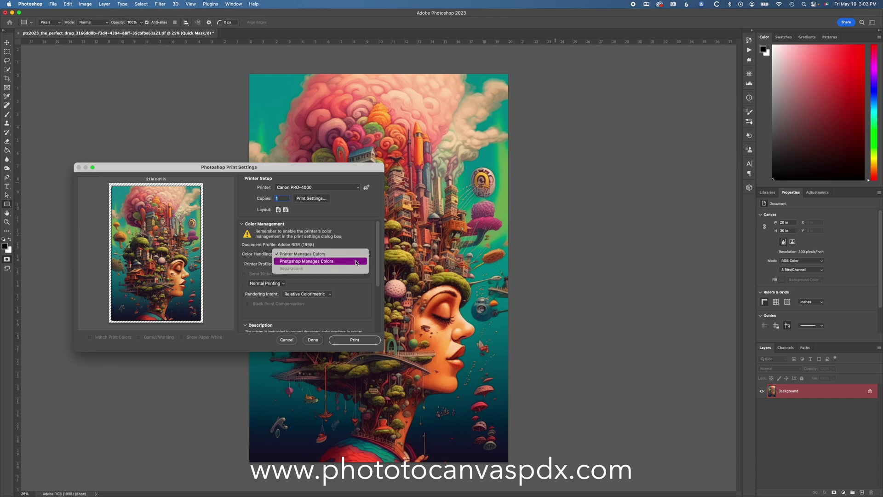
click(357, 261)
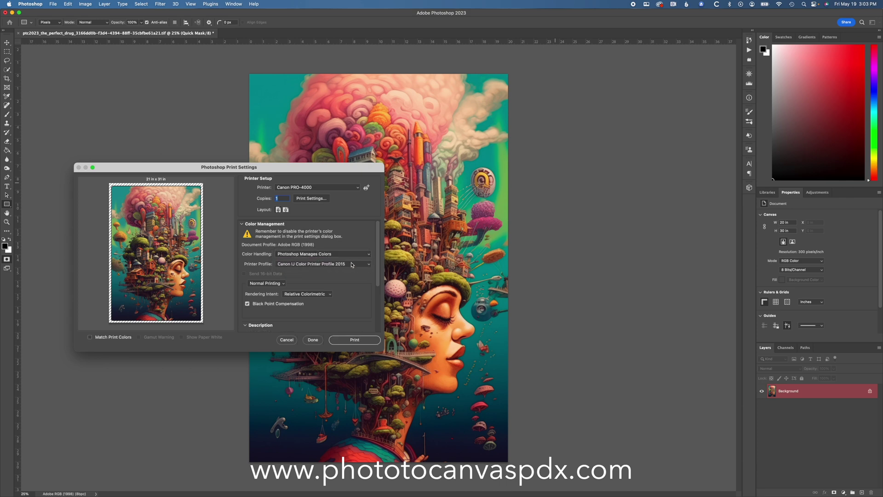
click(351, 266)
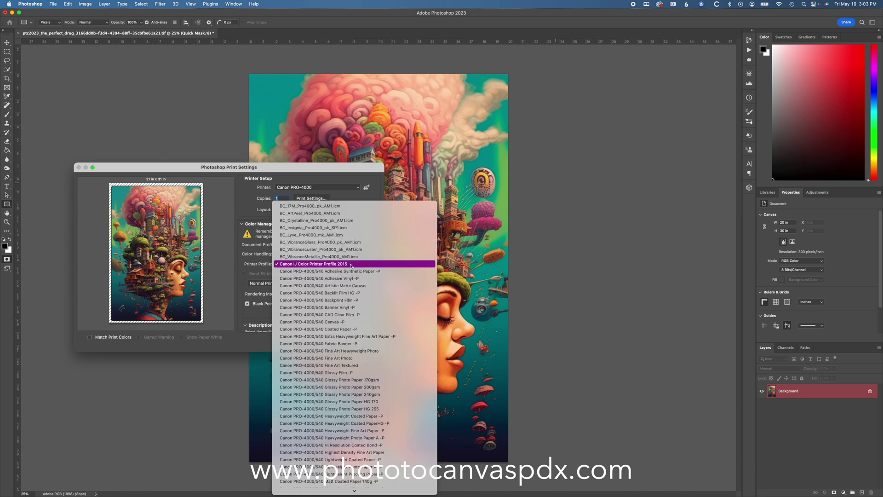
scroll(350, 266, down, 15)
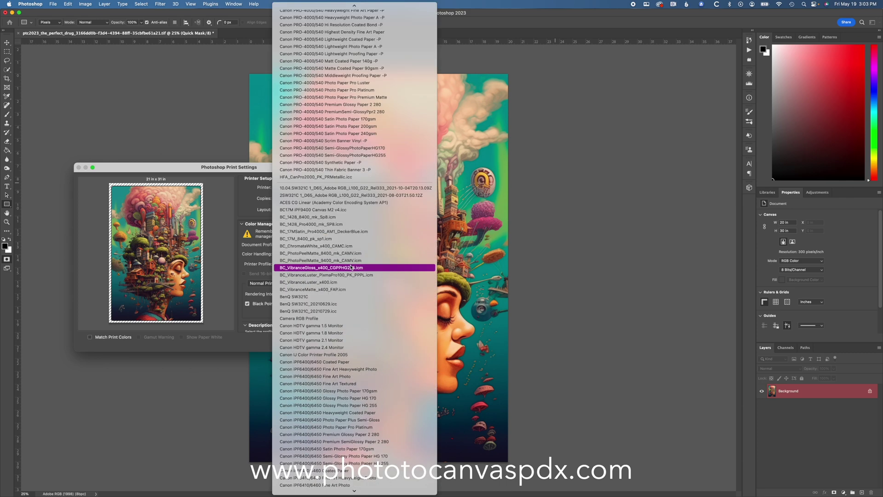
scroll(350, 261, down, 10)
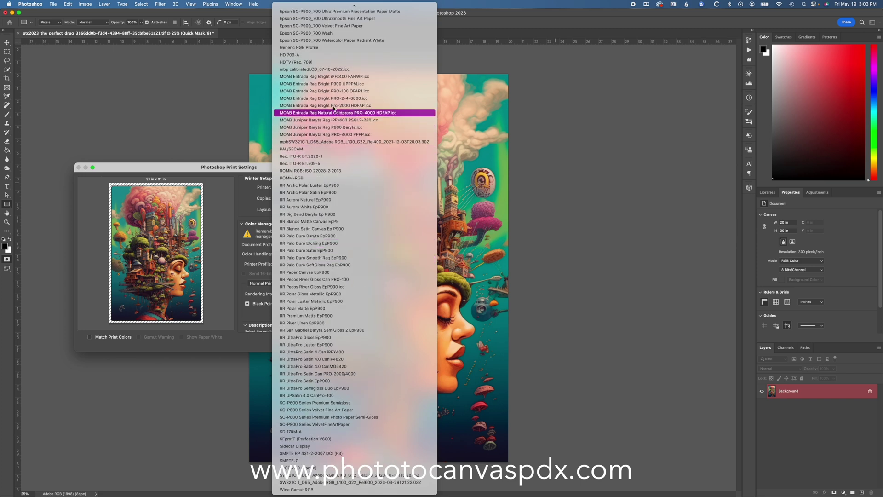
click(388, 113)
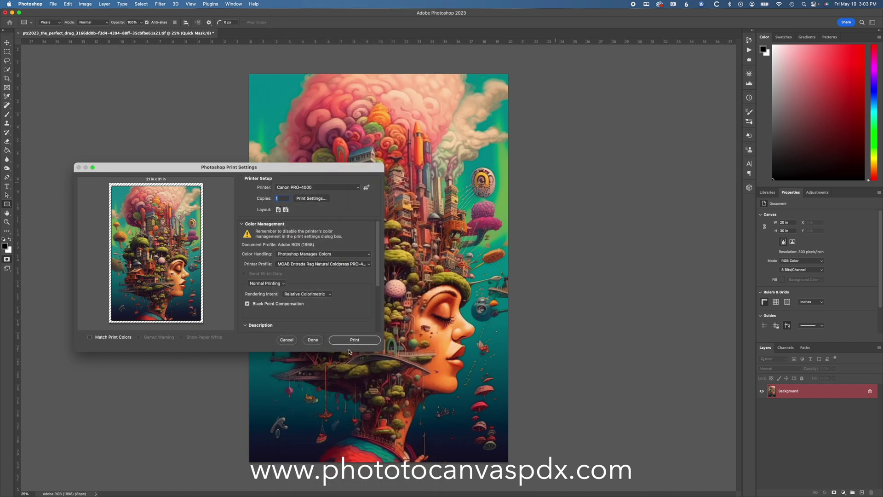